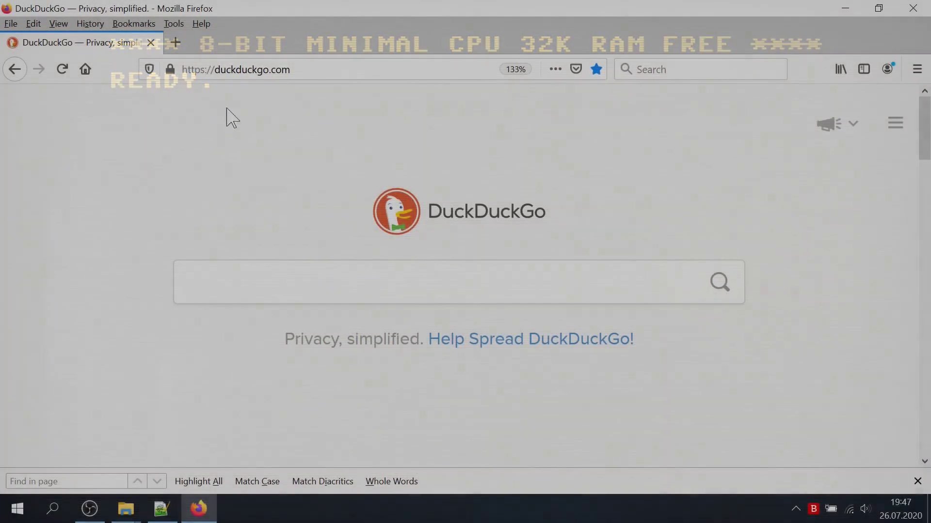
Replace the address bar entry with github and load the GitHub homepage.
{"action": "left_click", "coordinate": [236, 69]}
{"action": "double_click", "coordinate": [235, 70]}
{"action": "type", "text": "gi"}
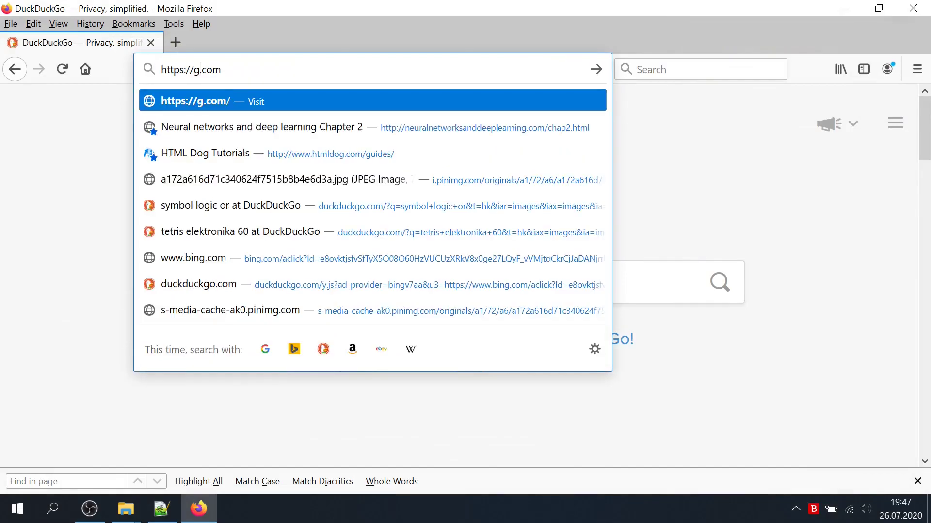
{"action": "type", "text": "thub"}
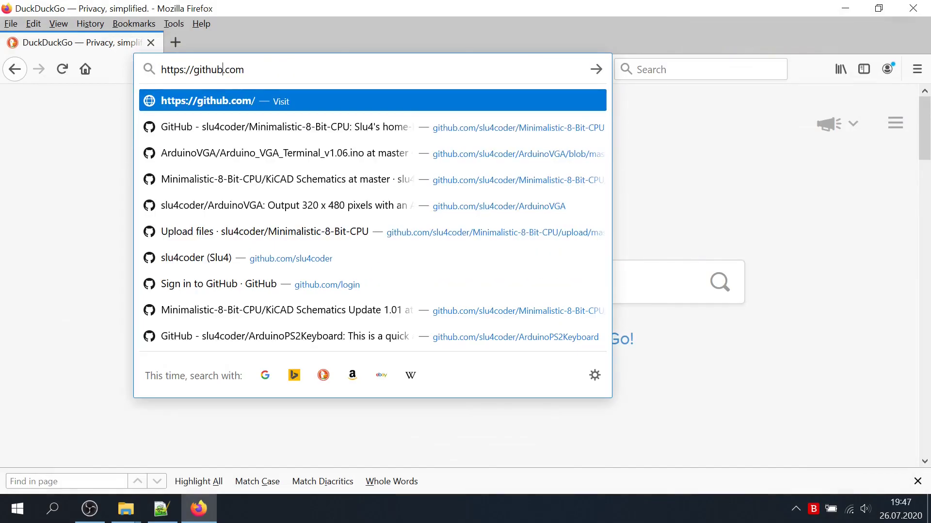
{"action": "key", "text": "Return"}
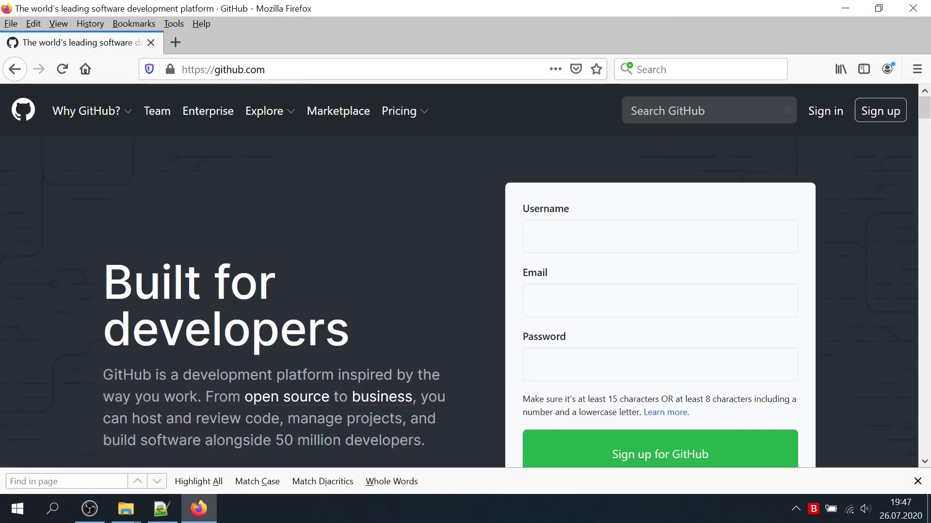
Search GitHub for slu4, open Minimalistic-8-Bit-CPU, and show its Code download options.
{"action": "key", "text": "slash"}
{"action": "type", "text": "slu"}
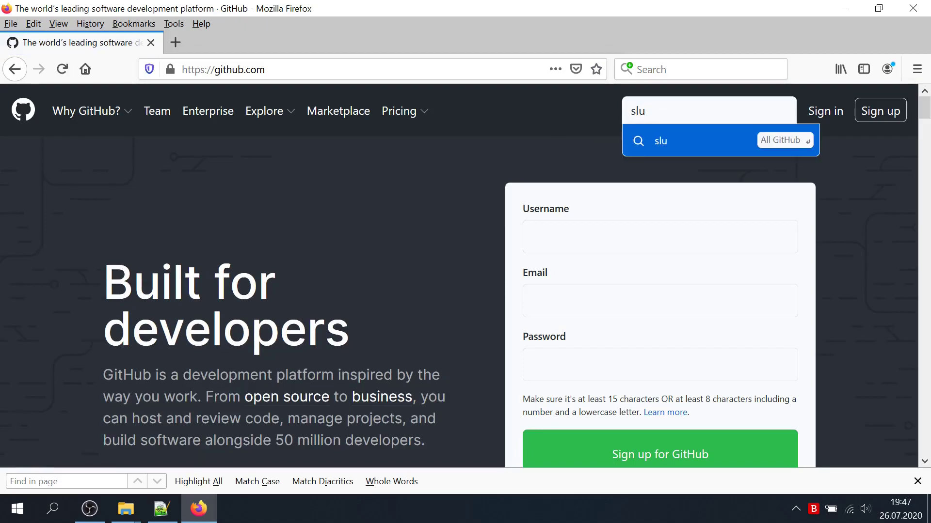
{"action": "type", "text": "4"}
{"action": "key", "text": "Return"}
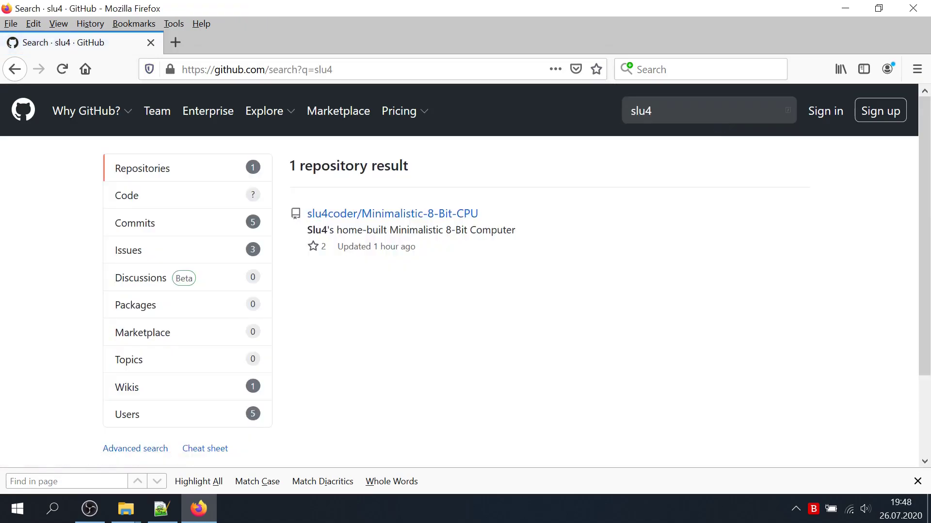
{"action": "left_click", "coordinate": [424, 214]}
{"action": "scroll", "coordinate": [425, 223], "scroll_direction": "down", "scroll_amount": 7}
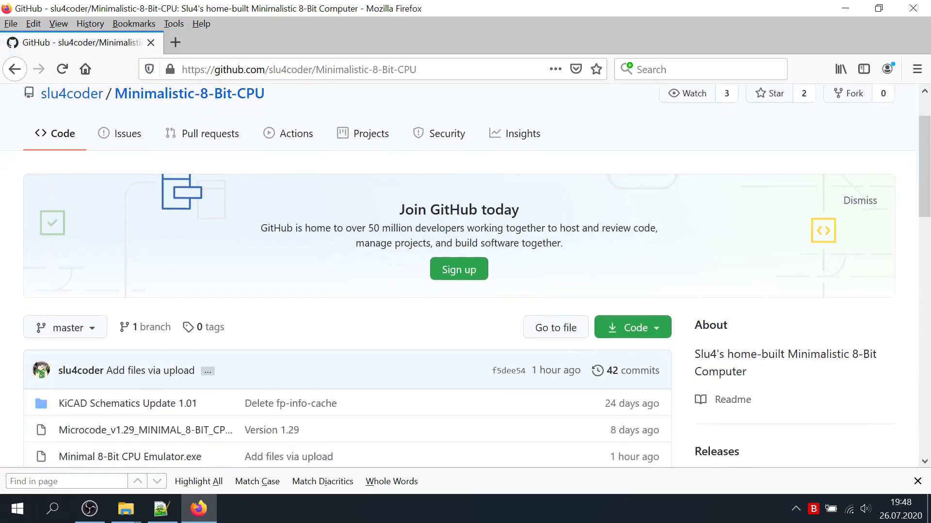
{"action": "scroll", "coordinate": [449, 285], "scroll_direction": "up", "scroll_amount": 4}
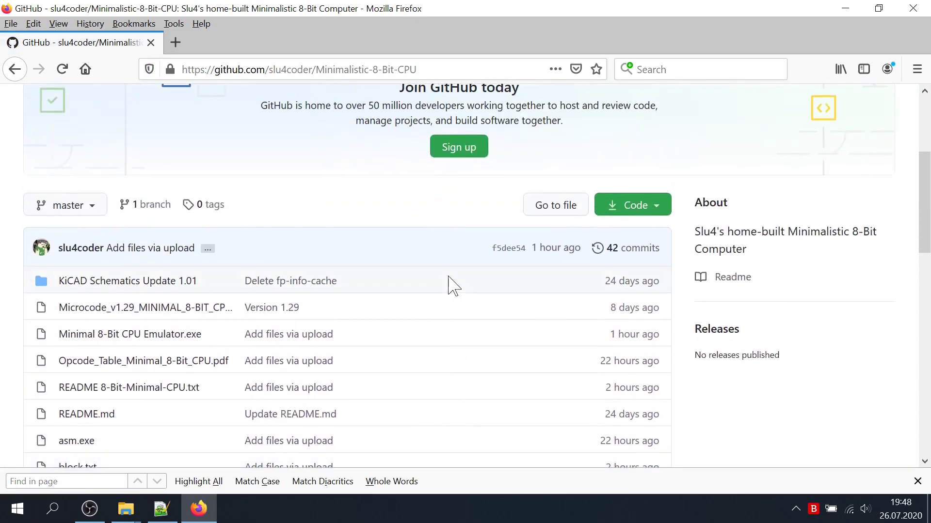
{"action": "left_click", "coordinate": [647, 210]}
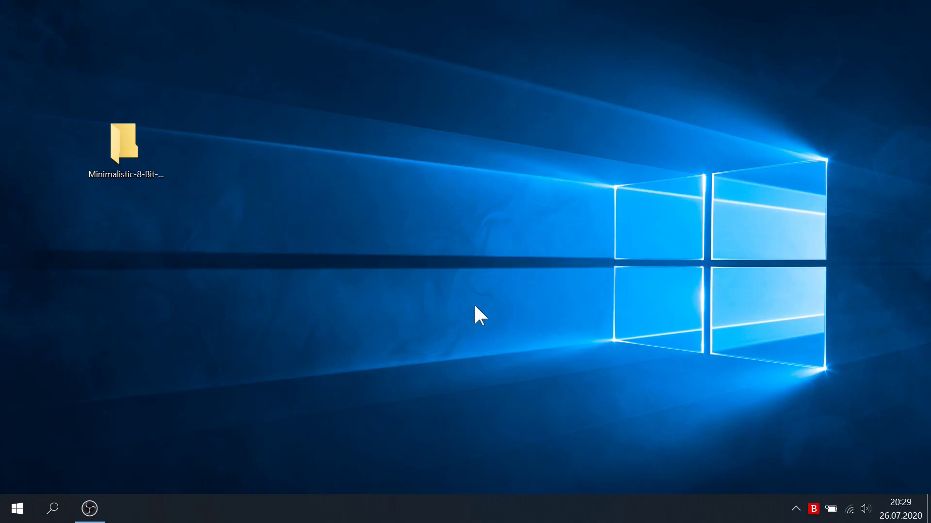
Open Minimalistic-8-Bit-CPU-master and browse asm.exe, Microcode_v1.29, the emulator exe and Opcode_Table PDF.
{"action": "double_click", "coordinate": [127, 149]}
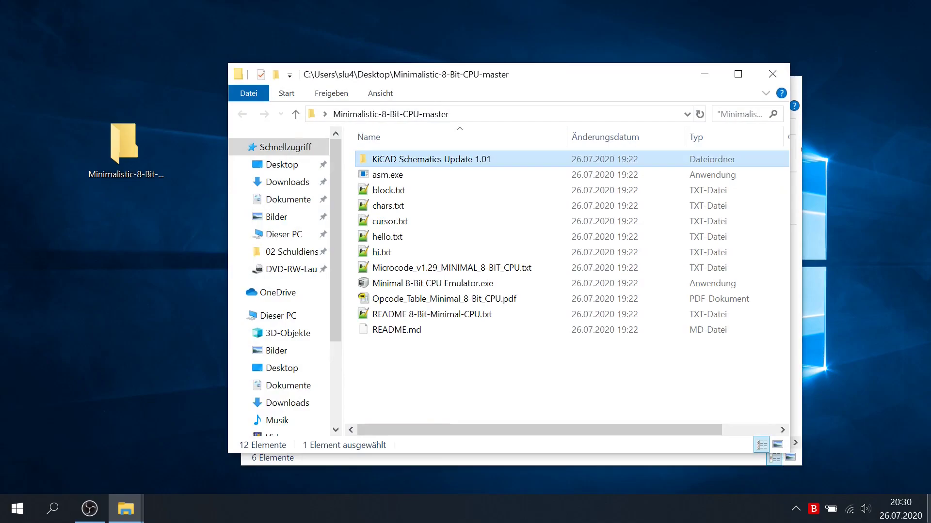
{"action": "left_click", "coordinate": [387, 175]}
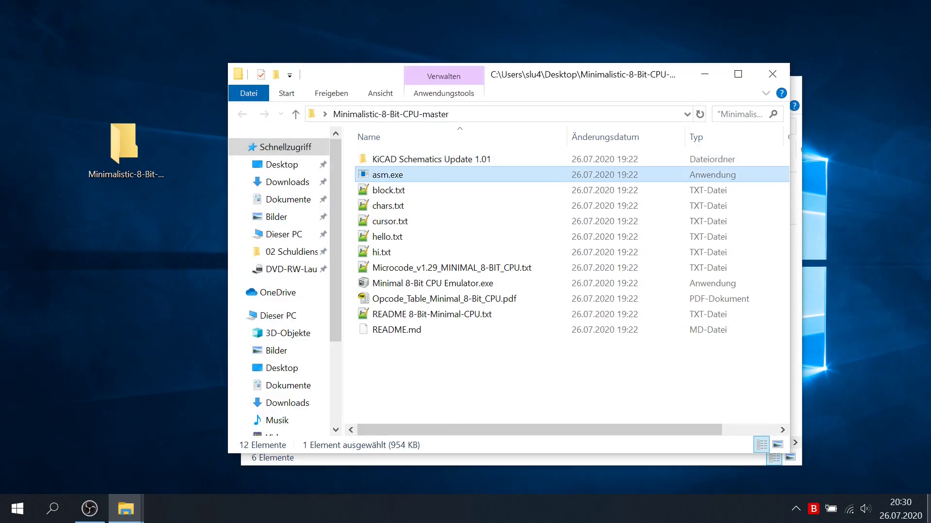
{"action": "key", "text": "Down"}
{"action": "key", "text": "shift+Down"}
{"action": "key", "text": "shift+Down"}
{"action": "key", "text": "shift+Down"}
{"action": "key", "text": "shift+Down"}
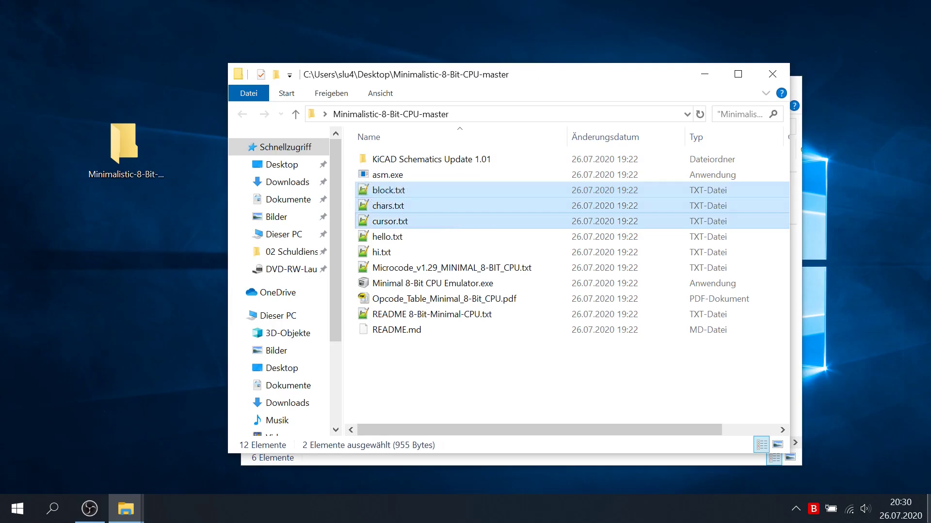
{"action": "key", "text": "Down"}
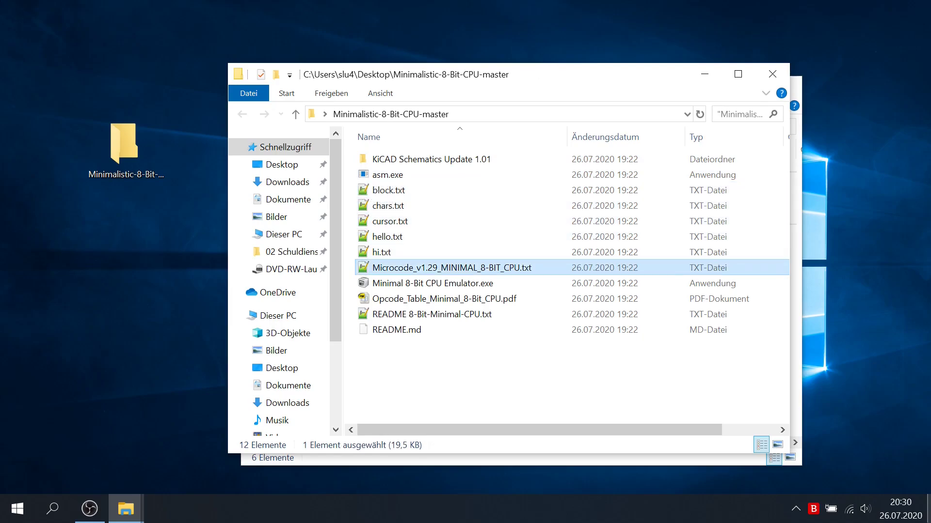
{"action": "key", "text": "Down"}
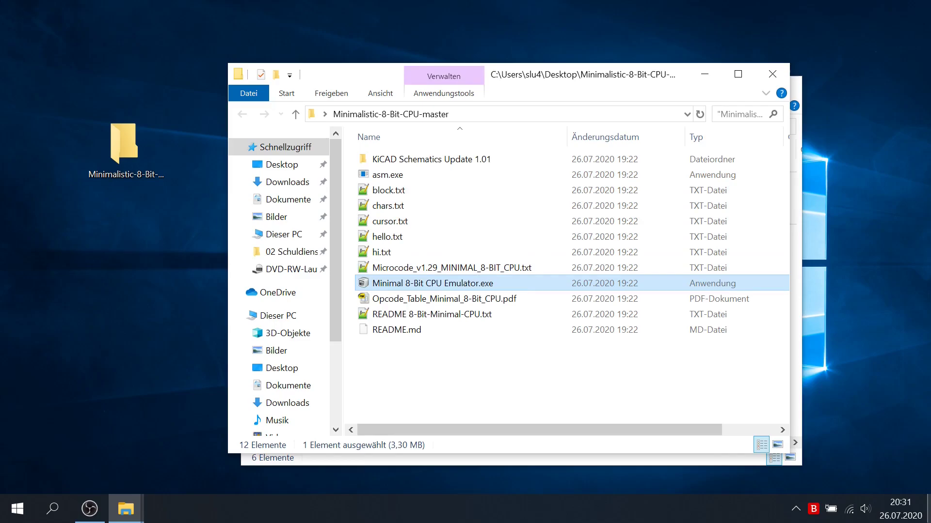
{"action": "key", "text": "Down"}
{"action": "key", "text": "Down"}
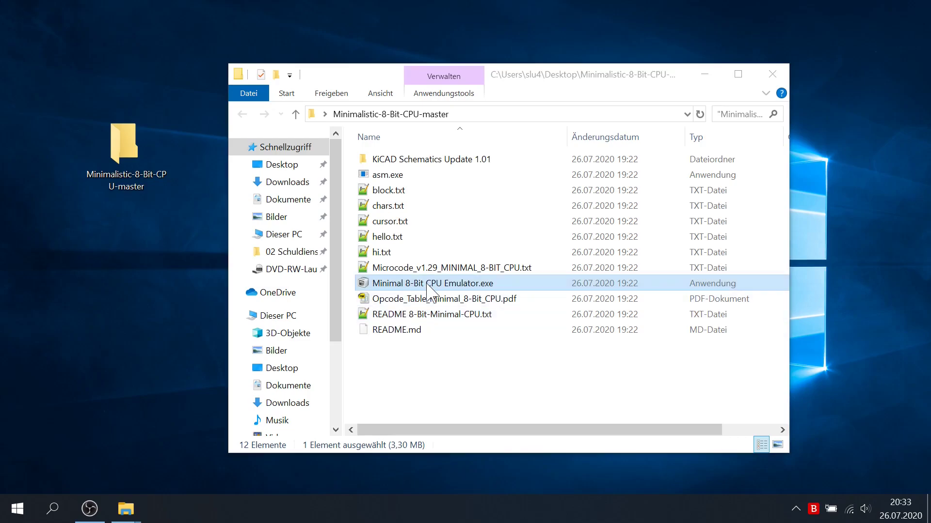
Launch Minimal 8-Bit CPU Emulator.exe, overriding SmartScreen via Weitere Informationen and Trotzdem ausführen.
{"action": "double_click", "coordinate": [426, 284]}
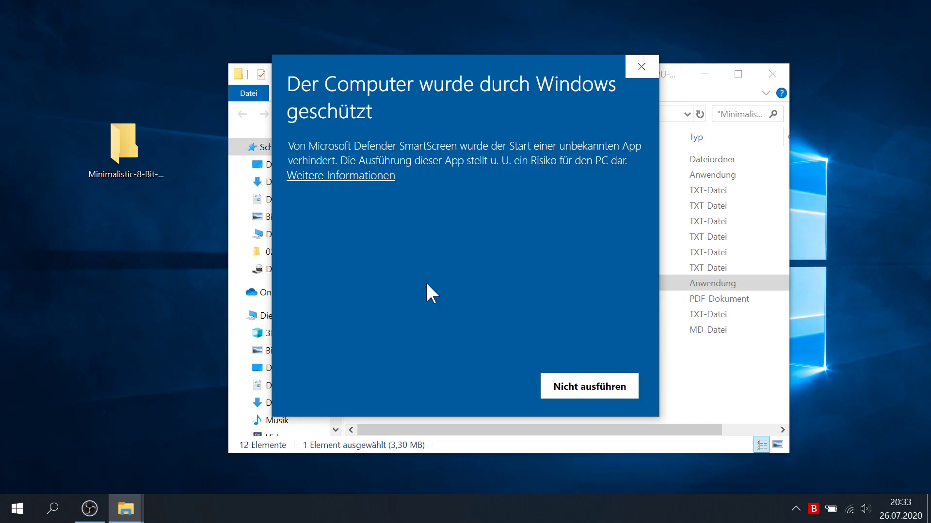
{"action": "left_click", "coordinate": [326, 176]}
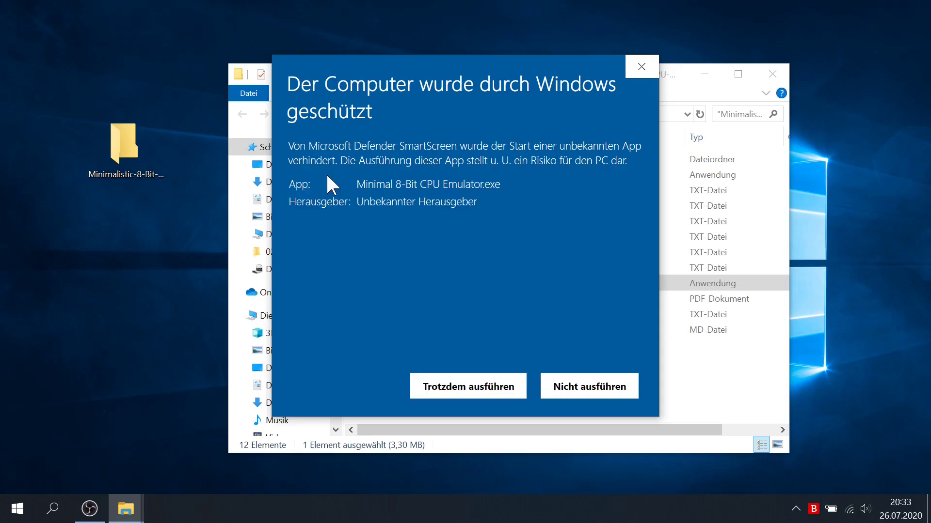
{"action": "left_click", "coordinate": [473, 386]}
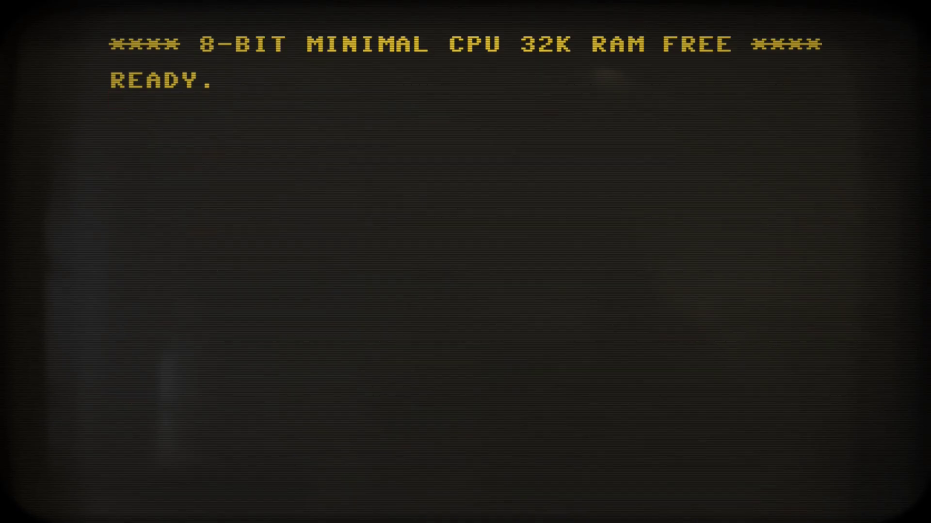
Relaunch the emulator and turn on the F1 debug overlay of bus, registers and RAM.
{"action": "key", "text": "alt+Tab"}
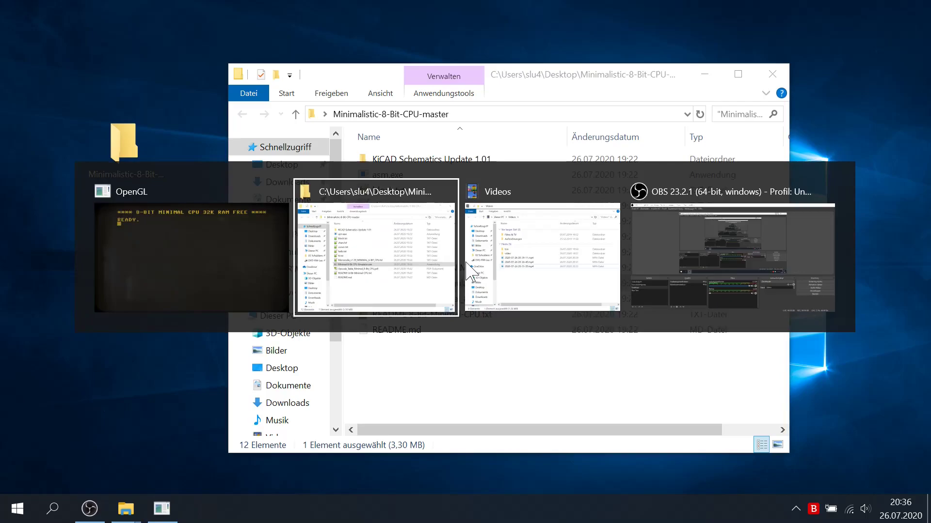
{"action": "key", "text": "alt+shift+Tab"}
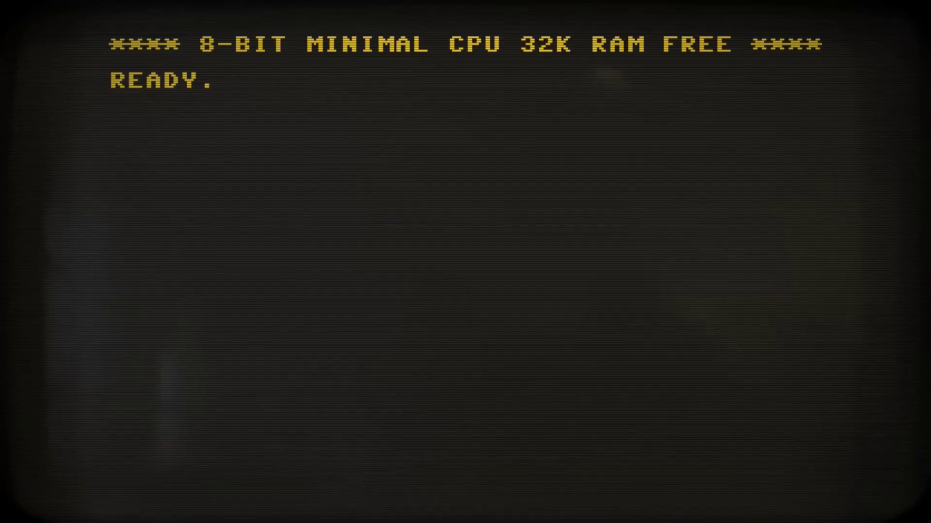
{"action": "key", "text": "alt+Tab"}
{"action": "key", "text": "Return"}
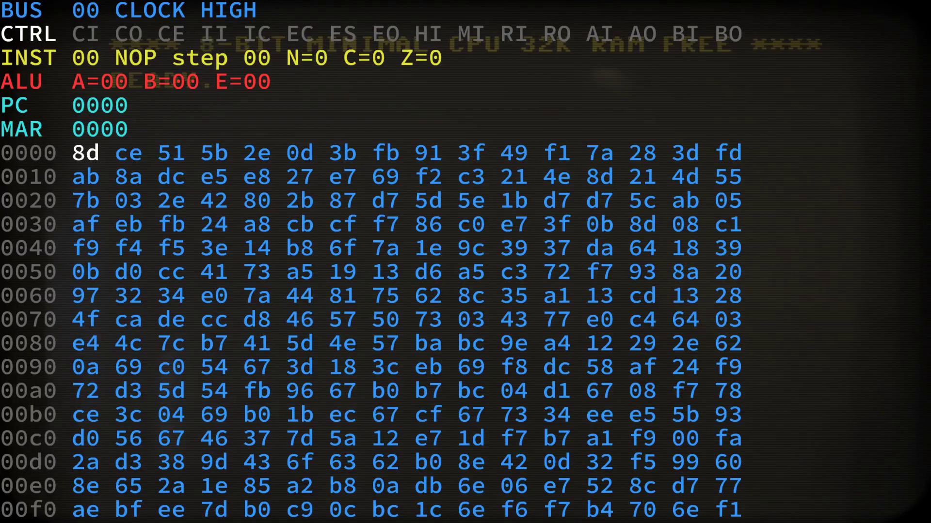
{"action": "key", "text": "F1"}
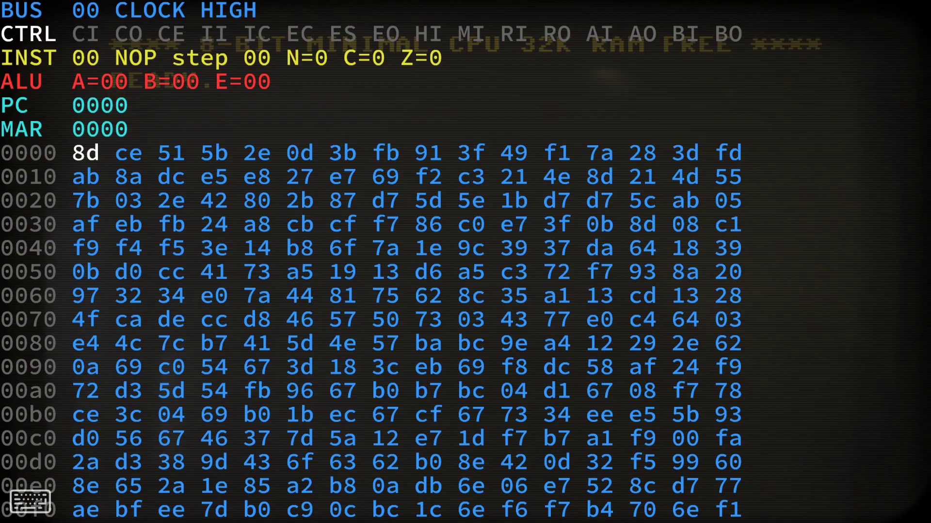
Clear the emulator's entire RAM to zeros.
{"action": "key", "text": "c"}
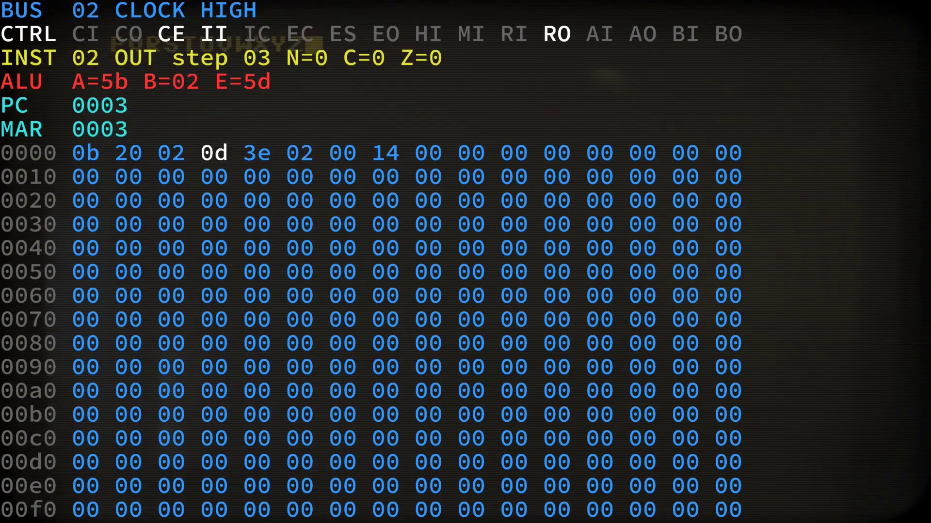
Page the memory dump through 0100, back to 0000, and on to the 7f00 stack page.
{"action": "key", "text": "Page_Down"}
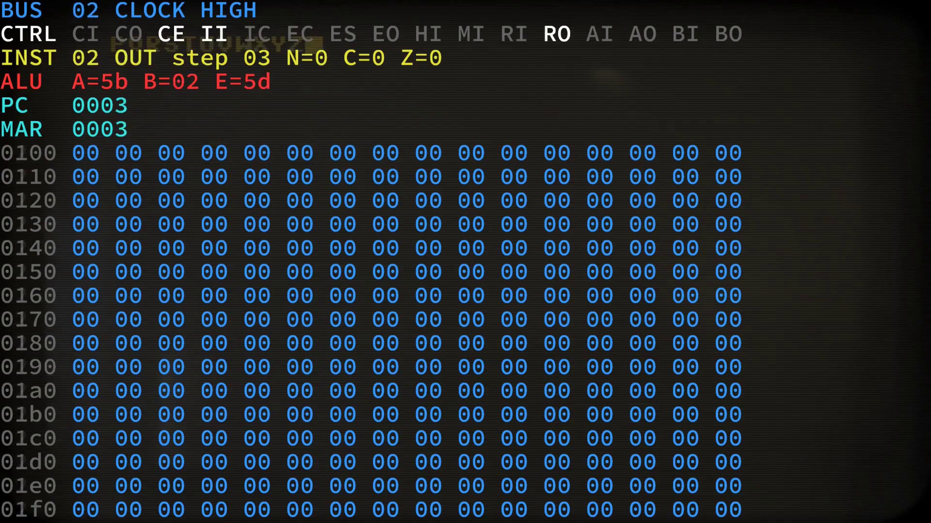
{"action": "key", "text": "Page_Down"}
{"action": "key", "text": "Page_Down"}
{"action": "key", "text": "Page_Down"}
{"action": "key", "text": "Page_Down"}
{"action": "key", "text": "Page_Up"}
{"action": "key", "text": "Page_Up"}
{"action": "key", "text": "Page_Up"}
{"action": "key", "text": "Page_Up"}
{"action": "key", "text": "Page_Up"}
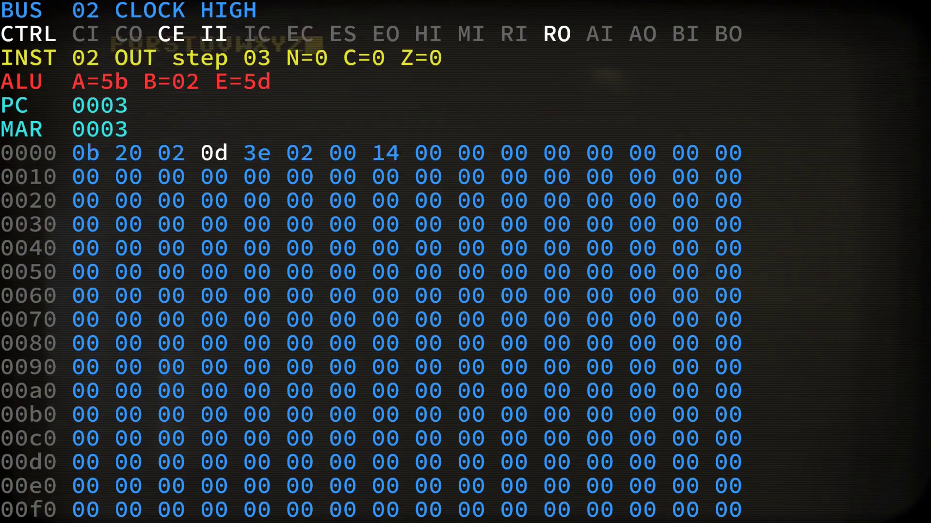
{"action": "key", "text": "Page_Up"}
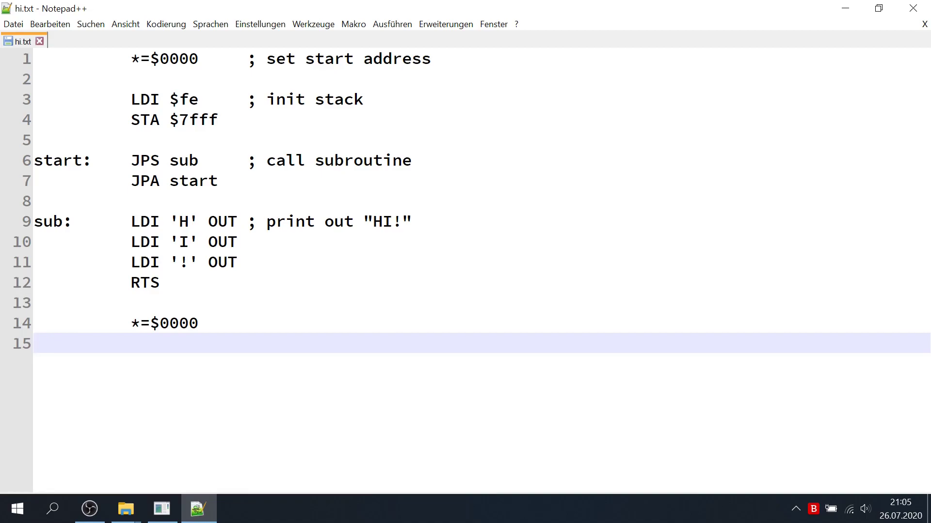
Highlight hi.txt's stack setup, subroutine call, JPA start loop and HI!-printing lines in turn.
{"action": "left_click_drag", "start_coordinate": [34, 99], "coordinate": [218, 120]}
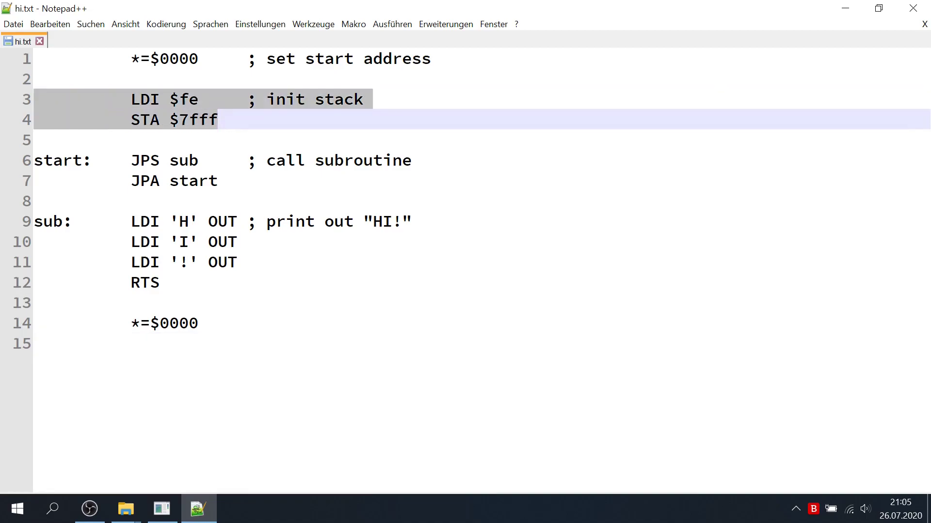
{"action": "left_click_drag", "start_coordinate": [131, 160], "coordinate": [412, 161]}
{"action": "left_click_drag", "start_coordinate": [131, 181], "coordinate": [218, 181]}
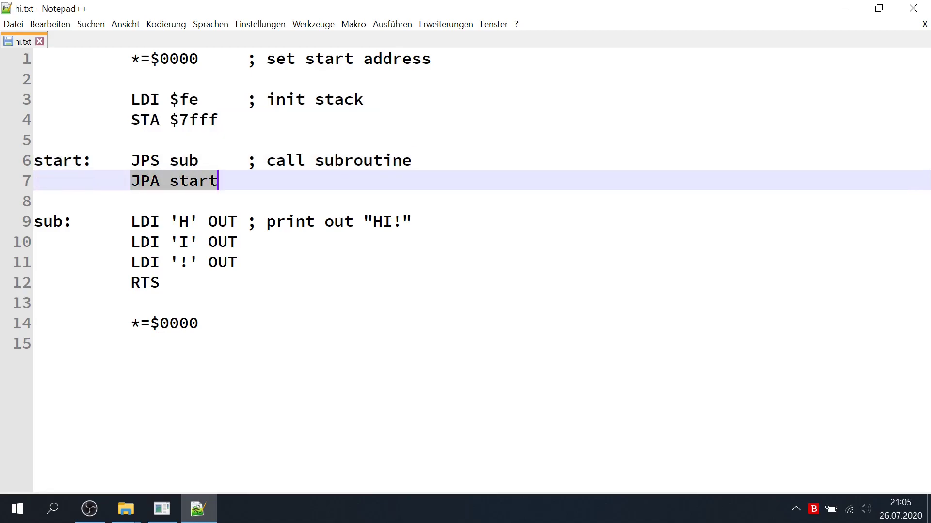
{"action": "left_click_drag", "start_coordinate": [131, 222], "coordinate": [237, 262]}
{"action": "left_click", "coordinate": [159, 283]}
{"action": "left_click", "coordinate": [131, 161]}
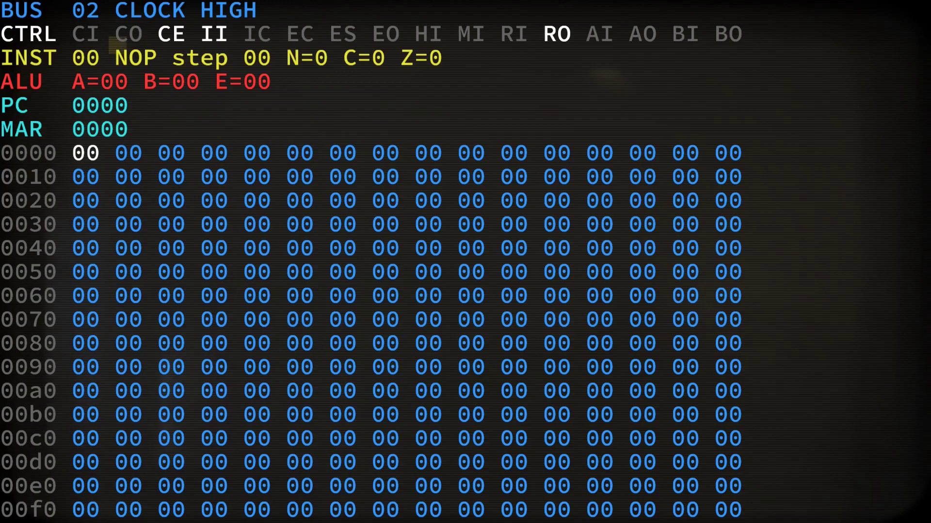
Load hi.txt with the lhi.txt command and view the stack page at 7f00.
{"action": "type", "text": "l"}
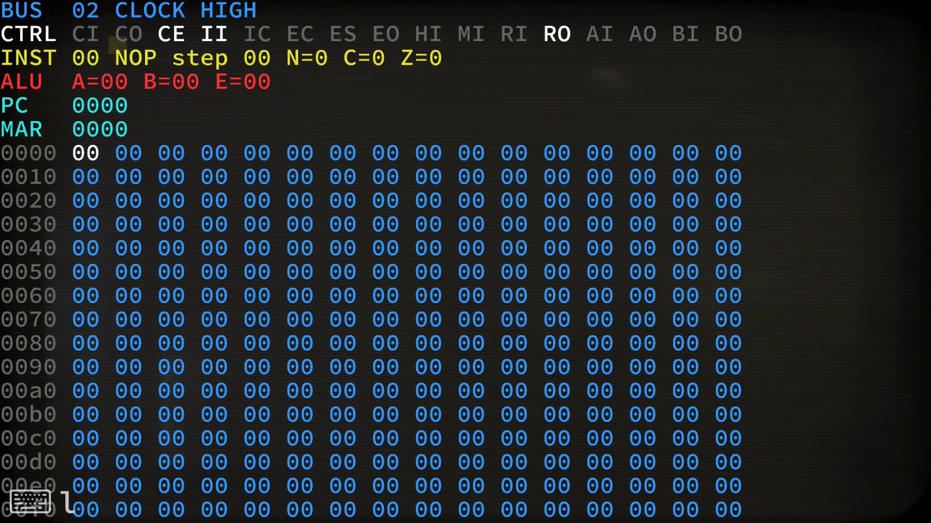
{"action": "type", "text": "hi.txt"}
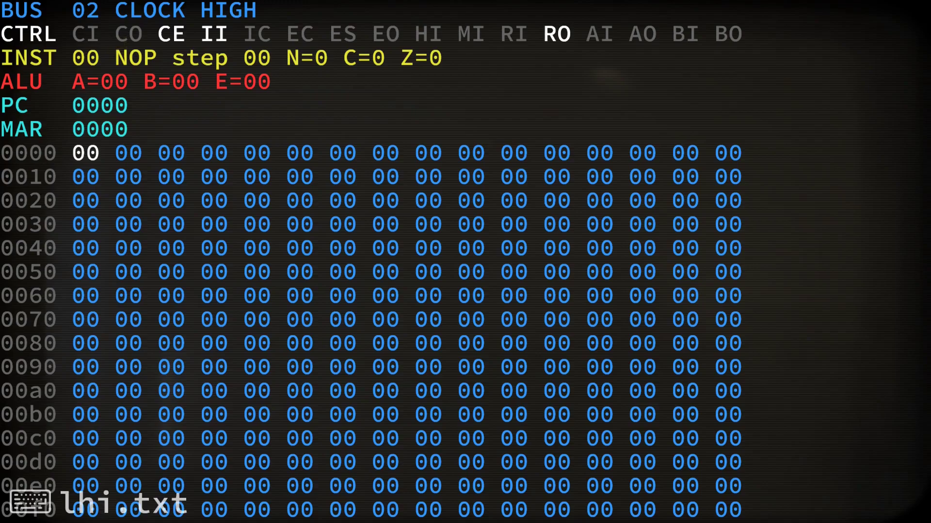
{"action": "key", "text": "Return"}
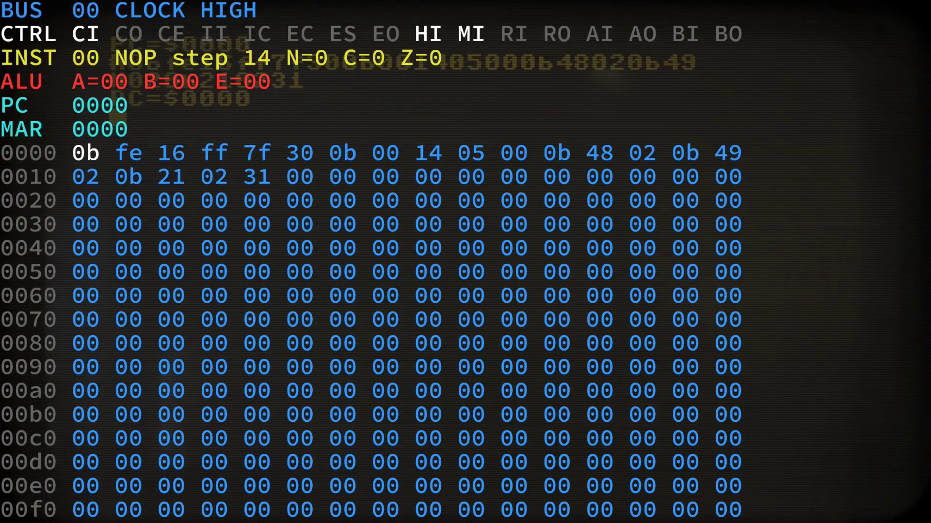
{"action": "key", "text": "Page_Up"}
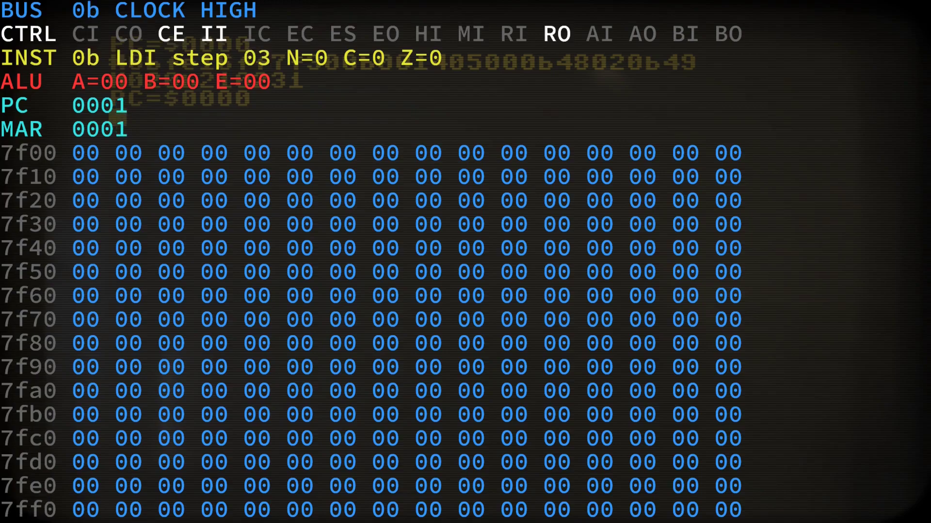
Single-step through LDI, STA, JPS, LDI and OUT, then hide the debug view to see output.
{"action": "key", "text": "space"}
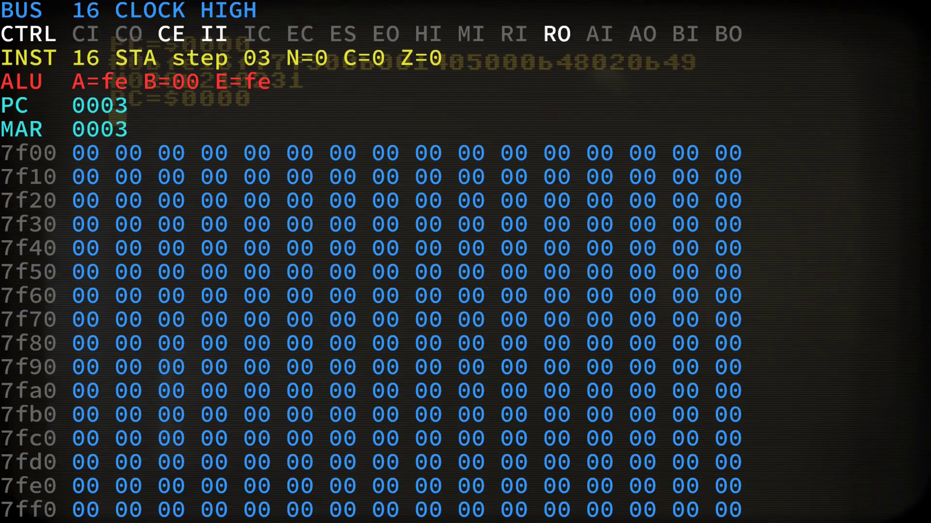
{"action": "key", "text": "space"}
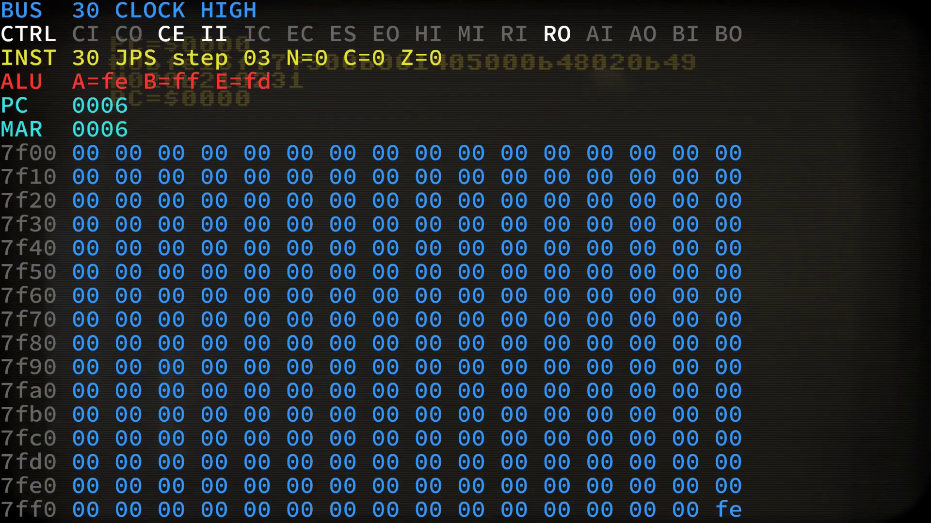
{"action": "key", "text": "space"}
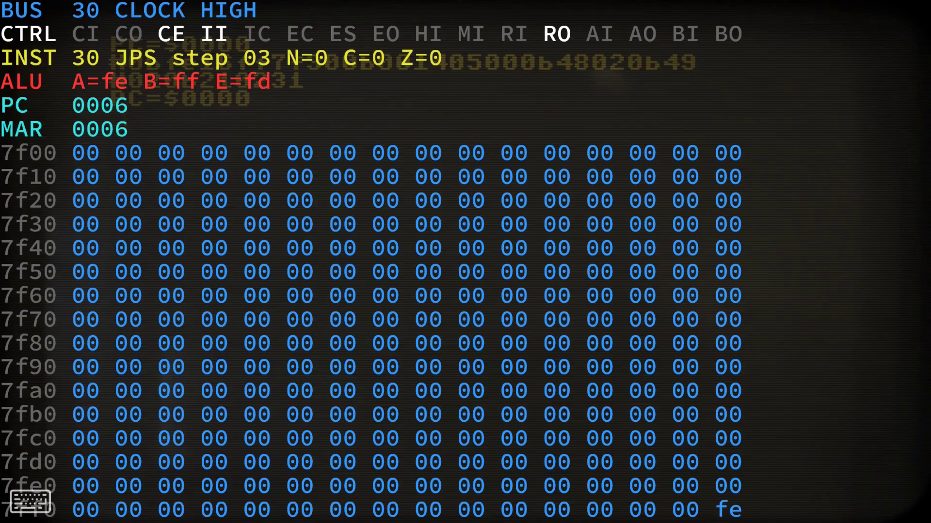
{"action": "key", "text": "space"}
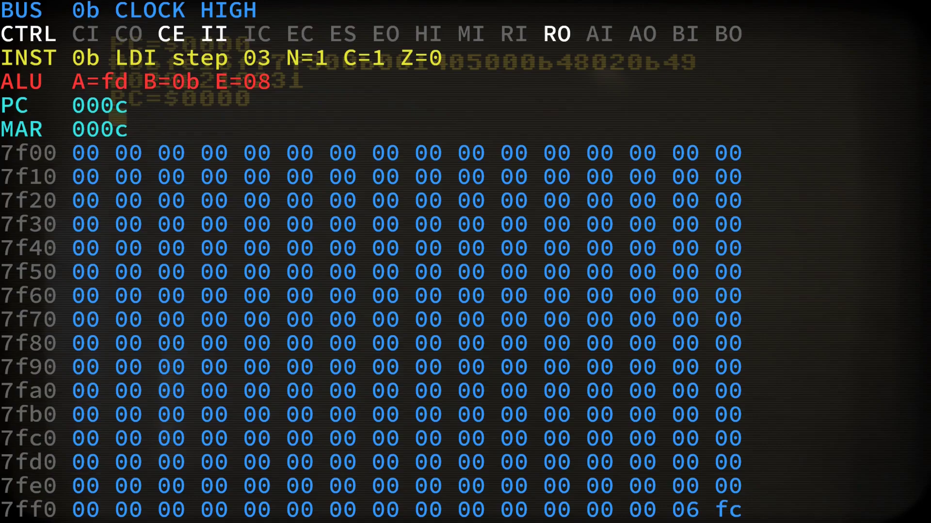
{"action": "key", "text": "space"}
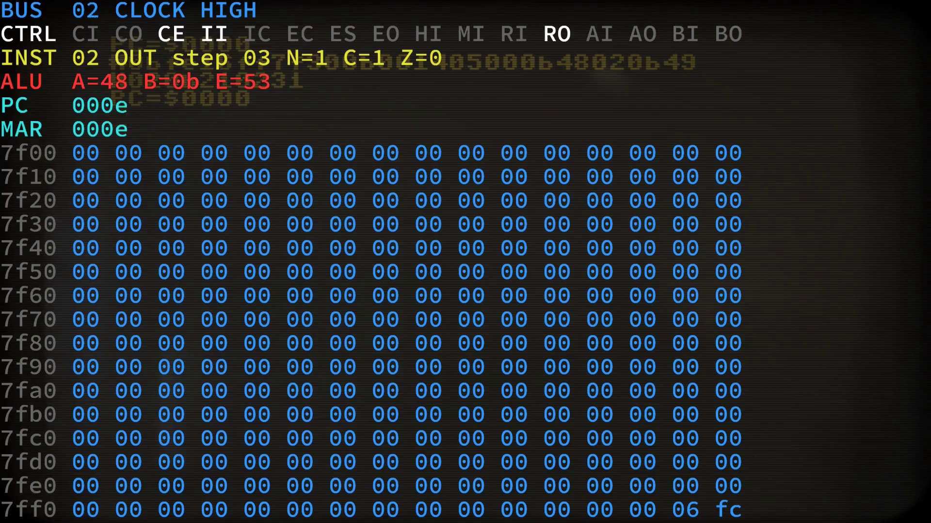
{"action": "key", "text": "space"}
{"action": "key", "text": "space"}
{"action": "key", "text": "space"}
{"action": "key", "text": "space"}
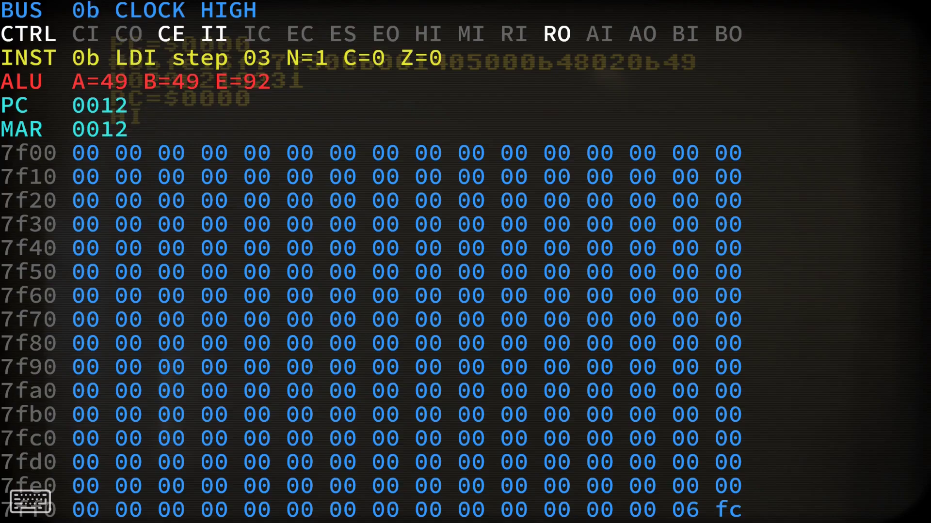
{"action": "key", "text": "space"}
{"action": "key", "text": "space"}
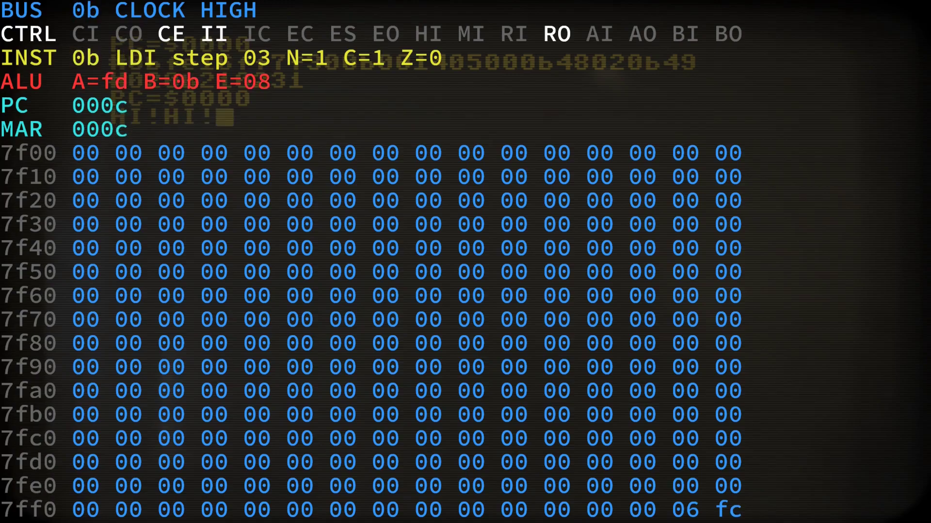
{"action": "key", "text": "F1"}
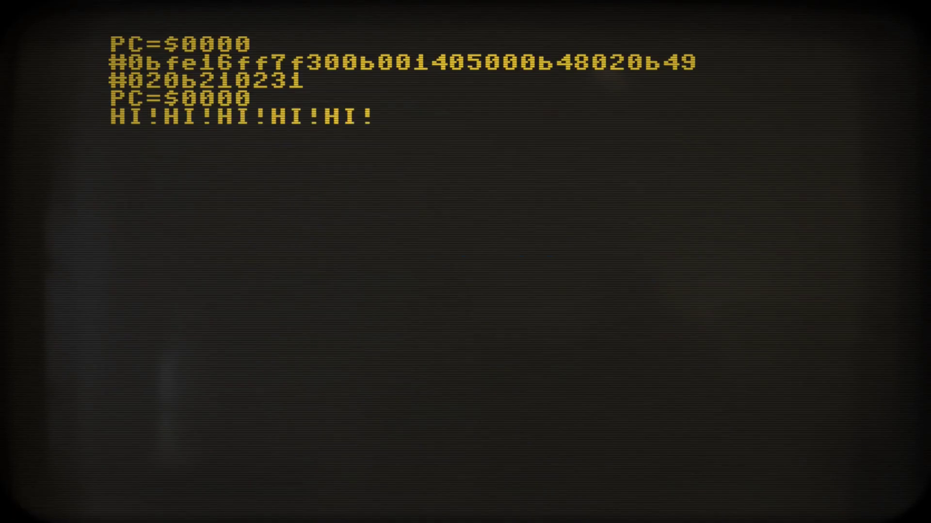
Recheck the program bytes at page 0000, then return to the terminal filling with HI!
{"action": "key", "text": "F1"}
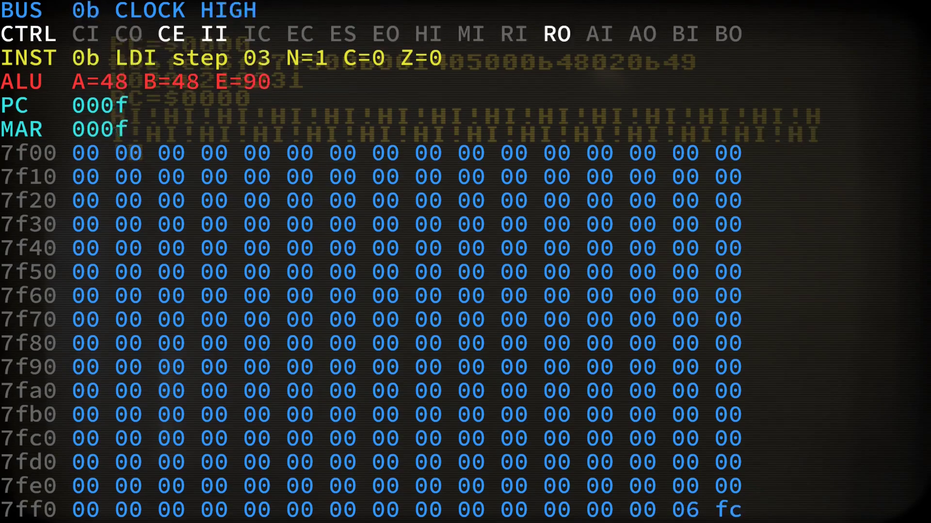
{"action": "key", "text": "F2"}
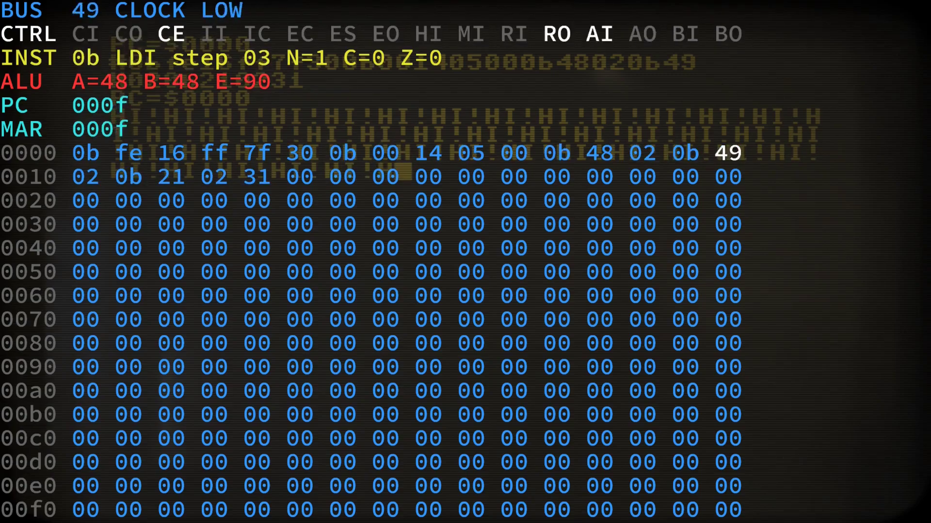
{"action": "key", "text": "Tab"}
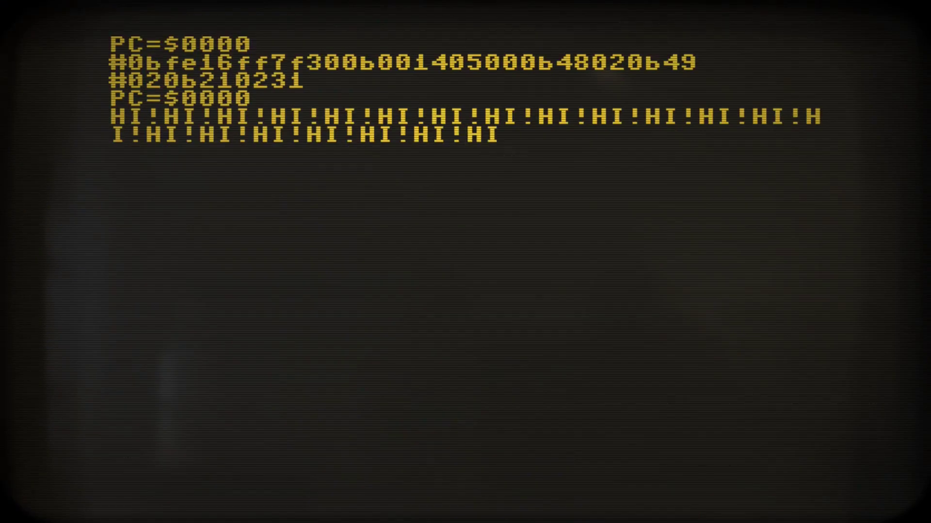